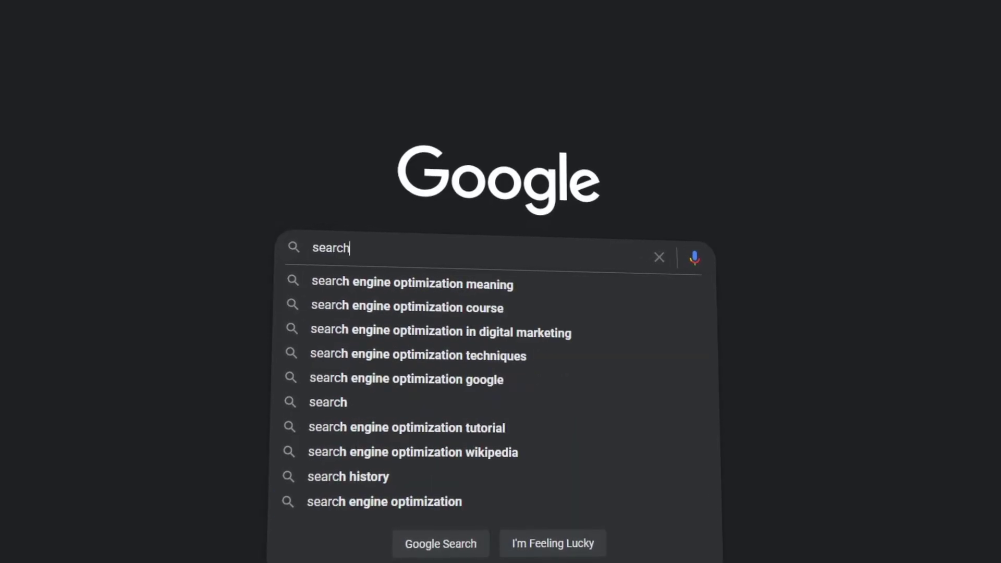
- After a Google search for 'search engine', enable ChatGPT web search and open the search extension's store listing
text(engine )
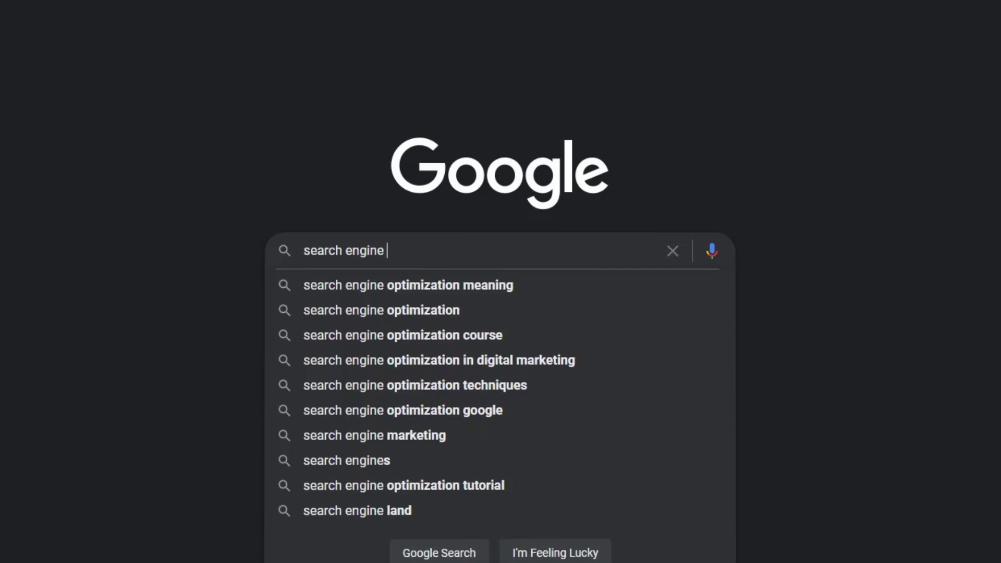
text(op)
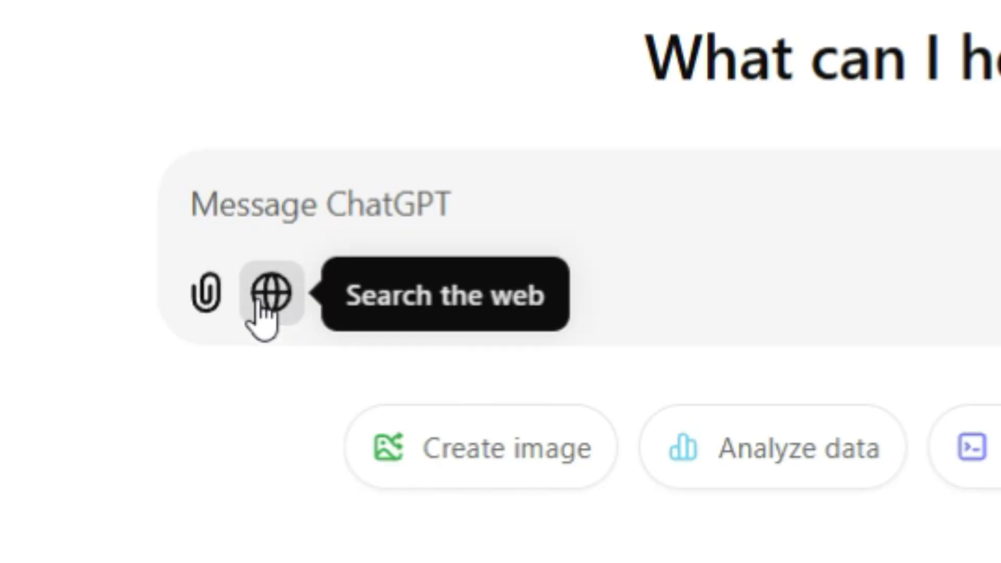
click(271, 302)
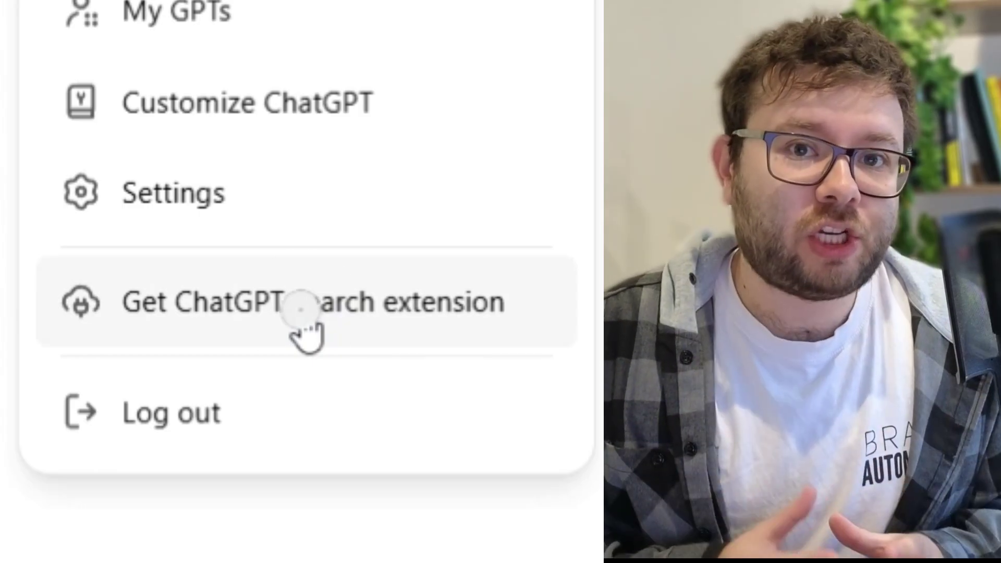
click(303, 314)
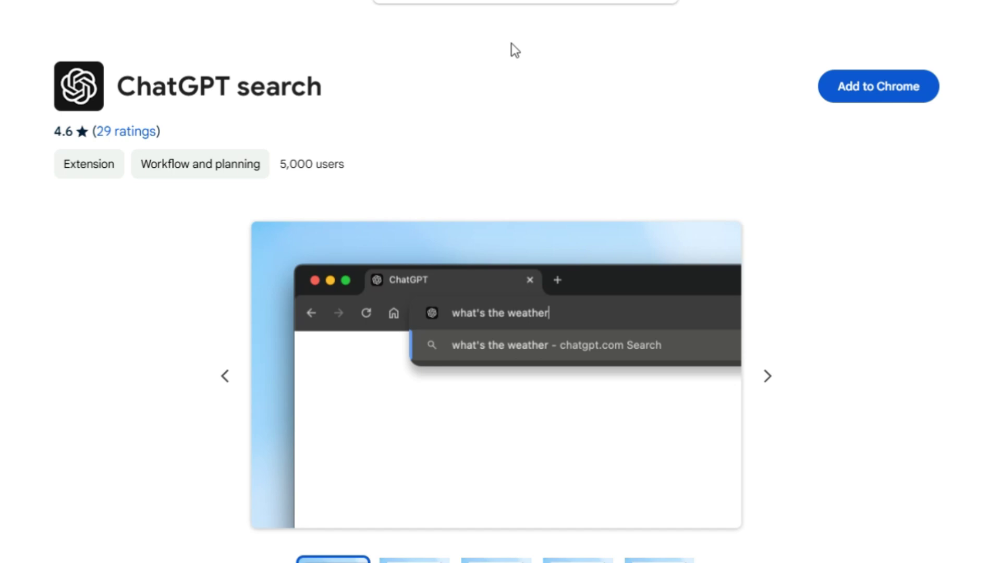
scroll(480, 135, down, 3)
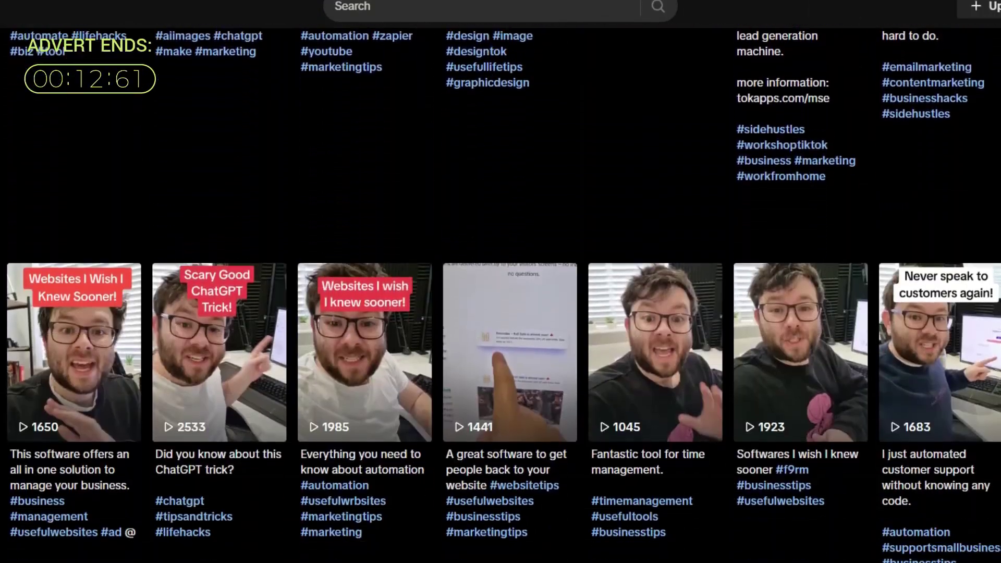
- Change the TikTok Key metrics range from Last 28 days to Last 60 days
scroll(647, 292, down, 10)
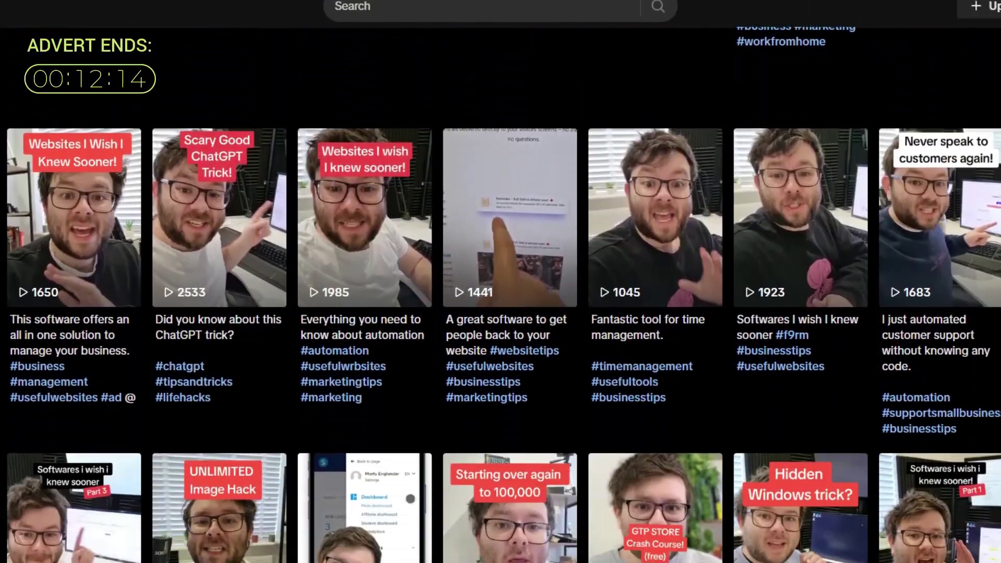
scroll(646, 292, down, 13)
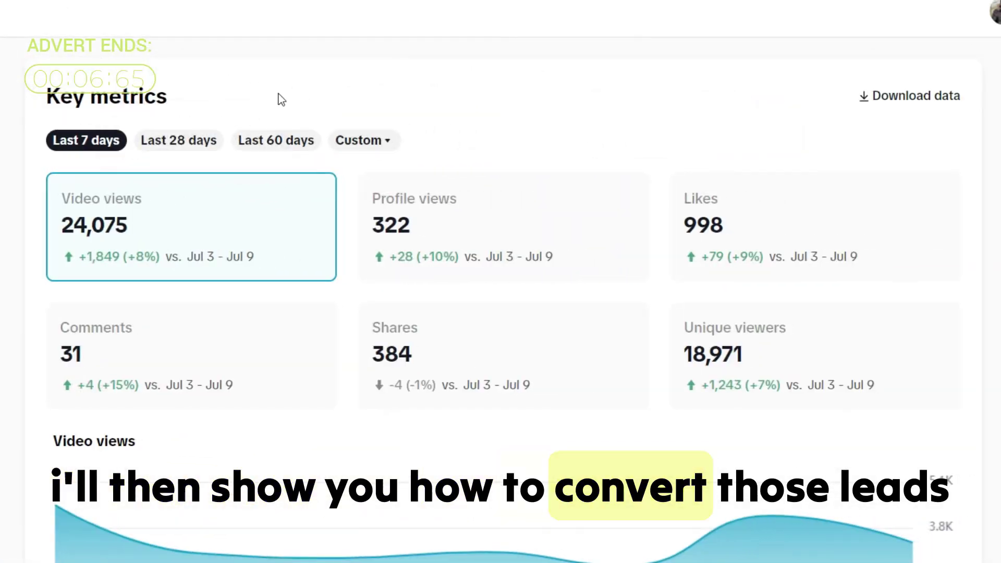
click(201, 139)
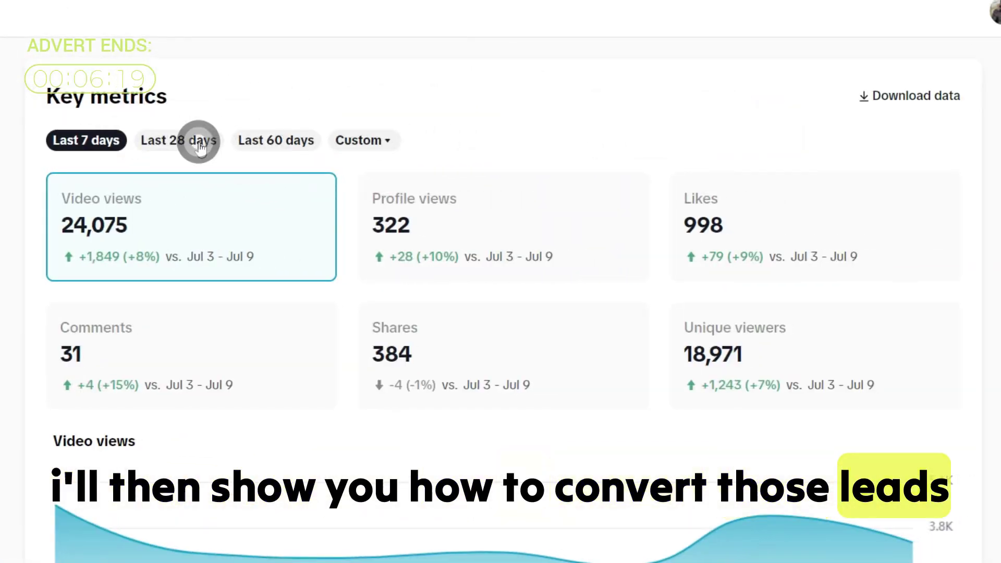
click(280, 148)
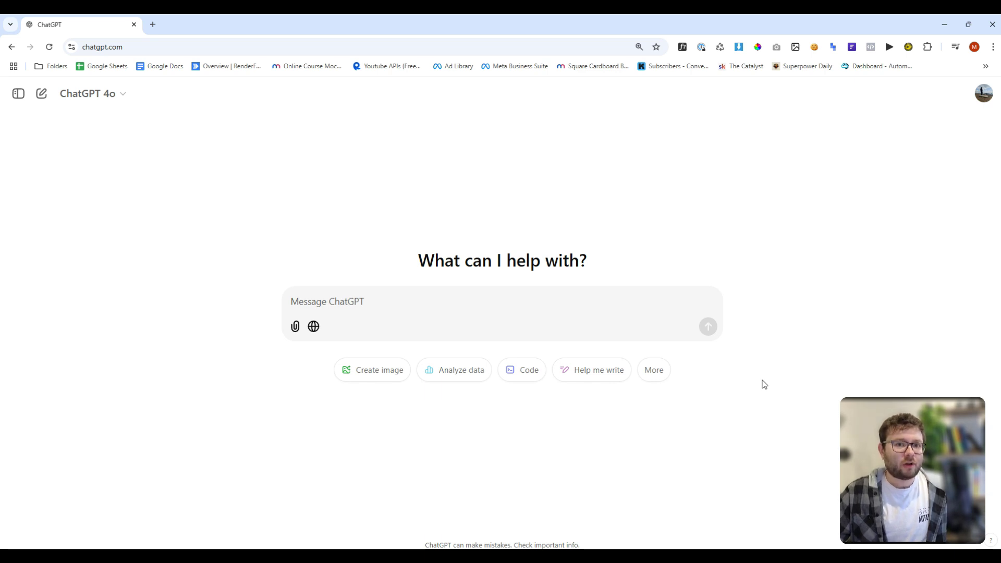
- Keep the GPT-4o model and switch on the Search globe for web results
click(100, 108)
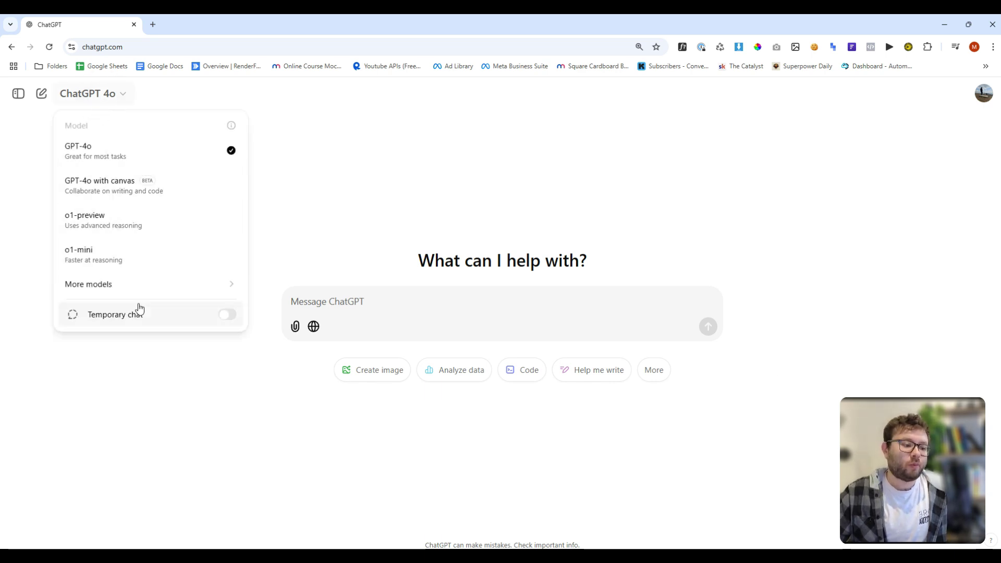
click(324, 199)
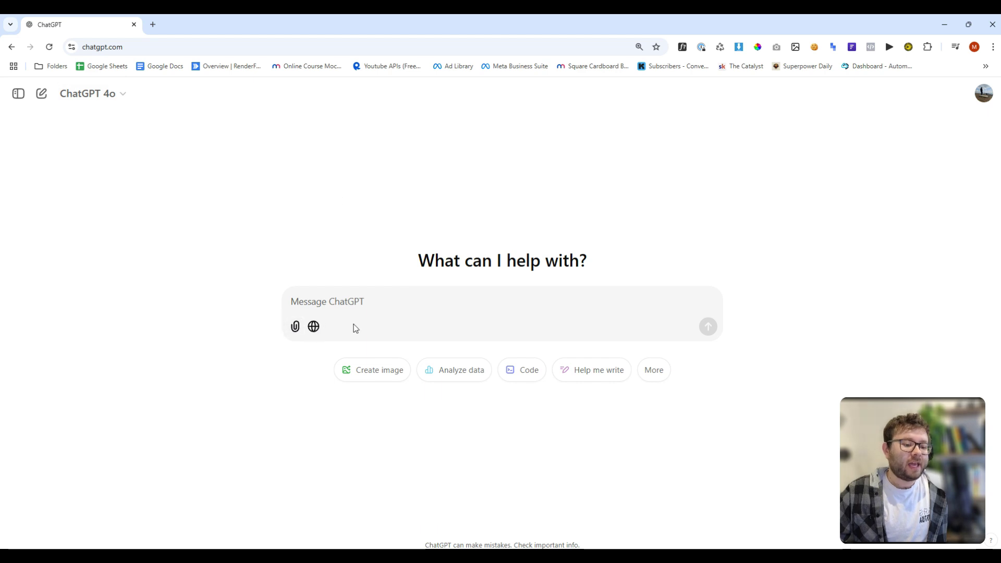
click(313, 328)
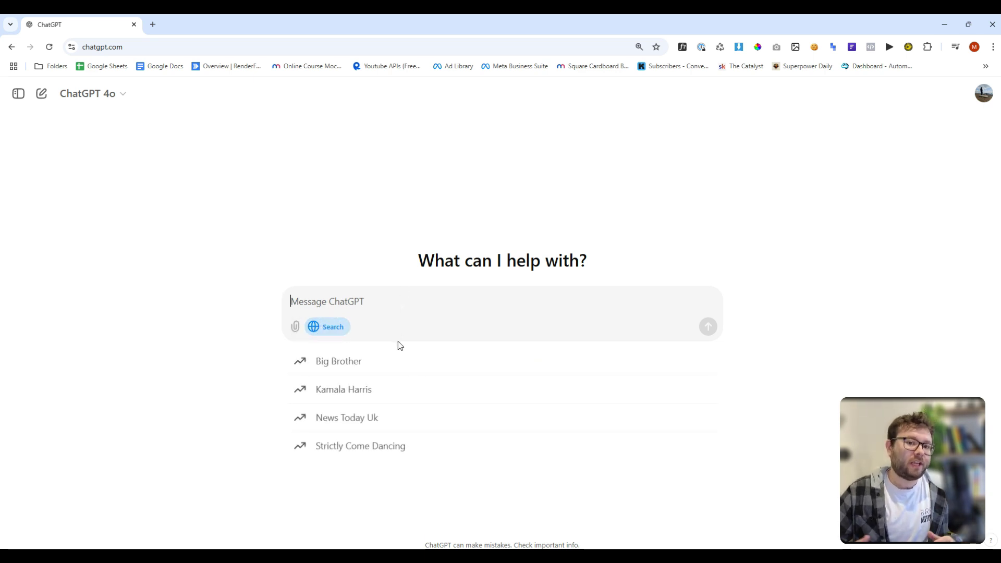
- Ask ChatGPT 'what the news is in the uk today?' with web search on
click(379, 307)
text(wh)
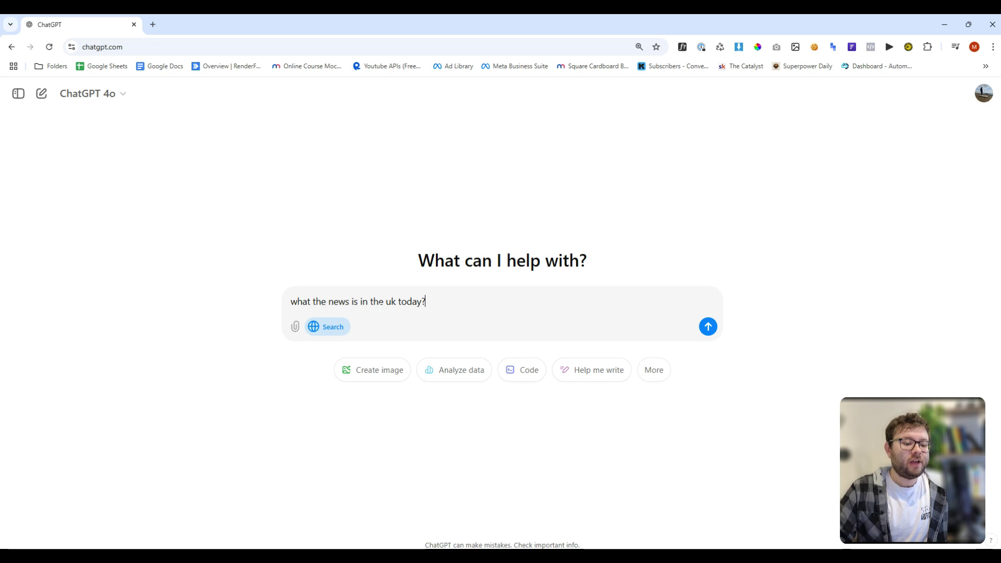
text(at the news is in the uk today?)
key(Return)
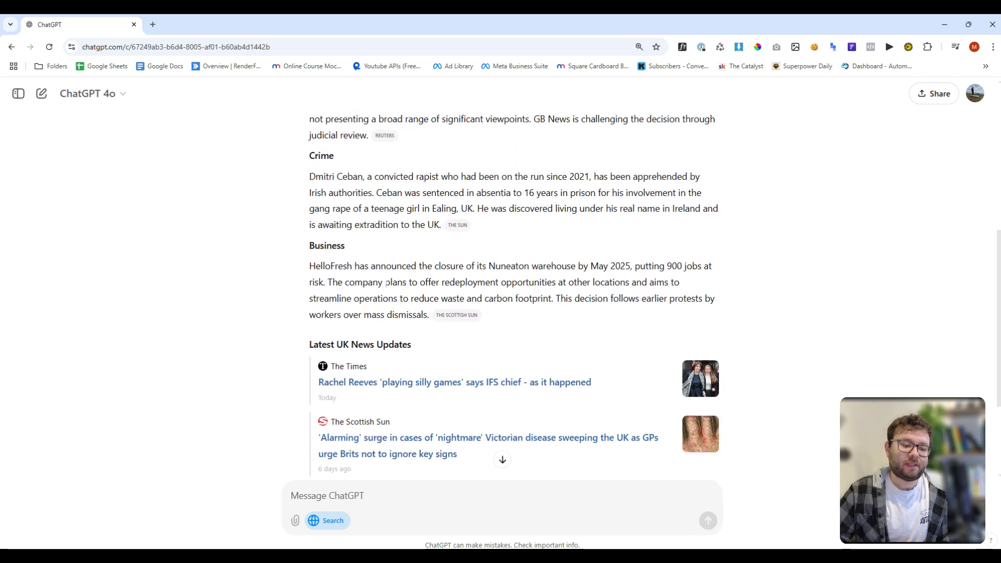
- Send the follow-up 'give me the top stories on public health today'
scroll(386, 284, up, 6)
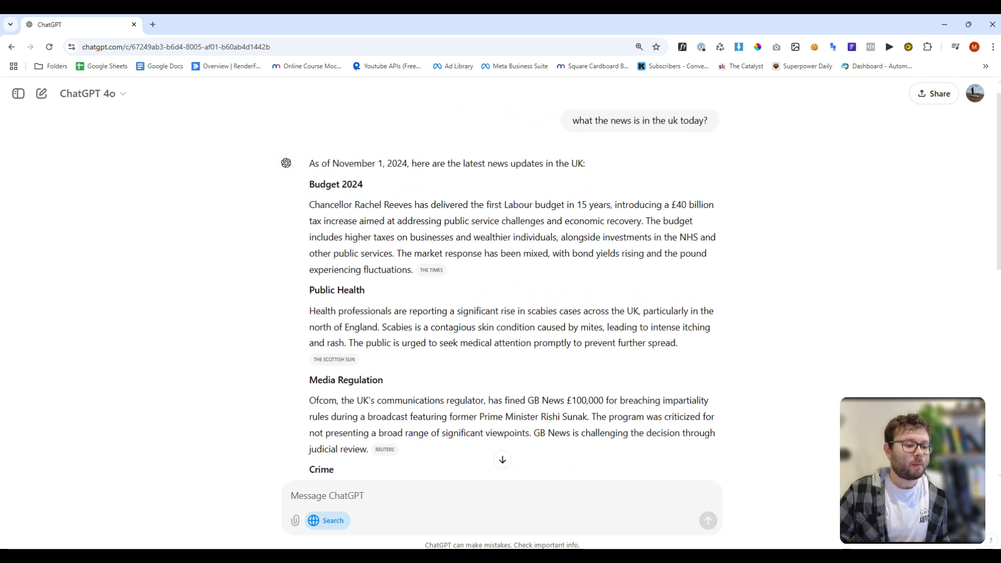
triple_click(334, 290)
click(389, 493)
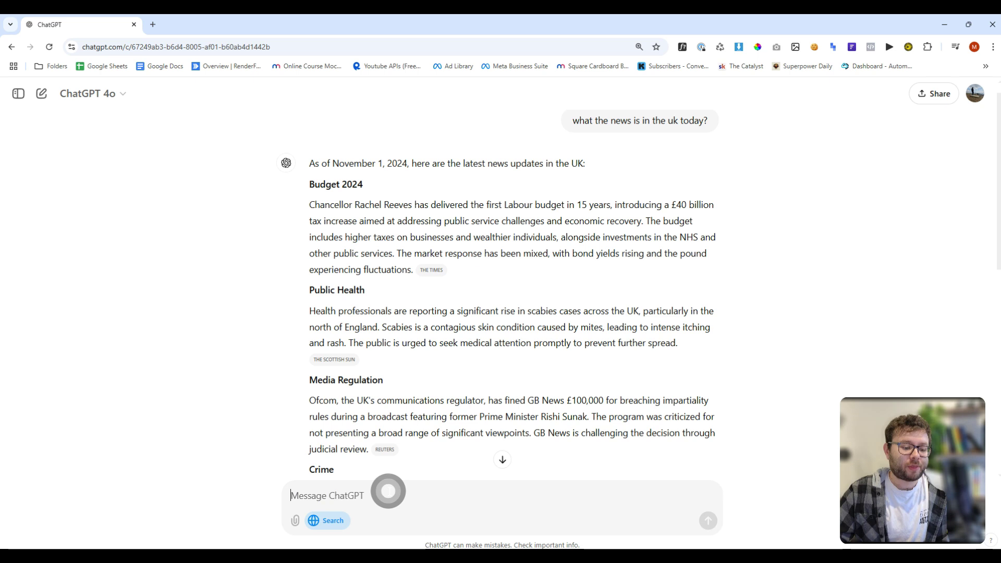
text(give me the top stories on public health today)
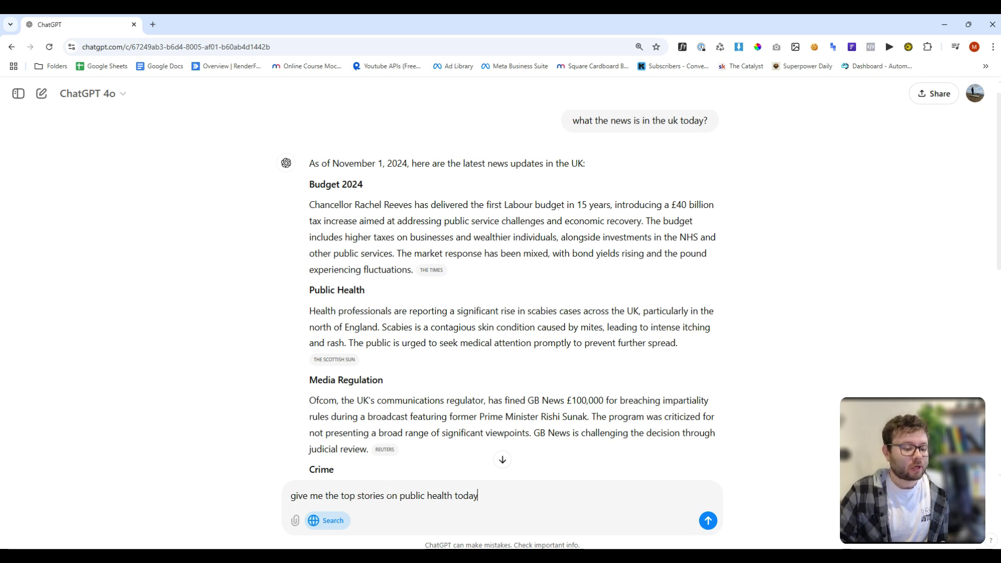
key(Return)
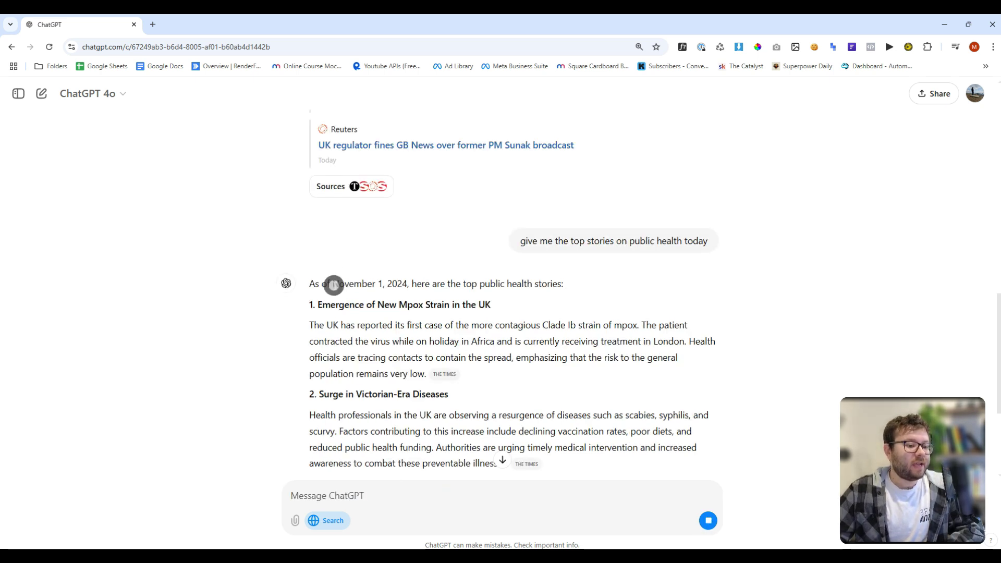
- Review the public health reply, checking the November 1 date and The Times source
drag(332, 284, 383, 284)
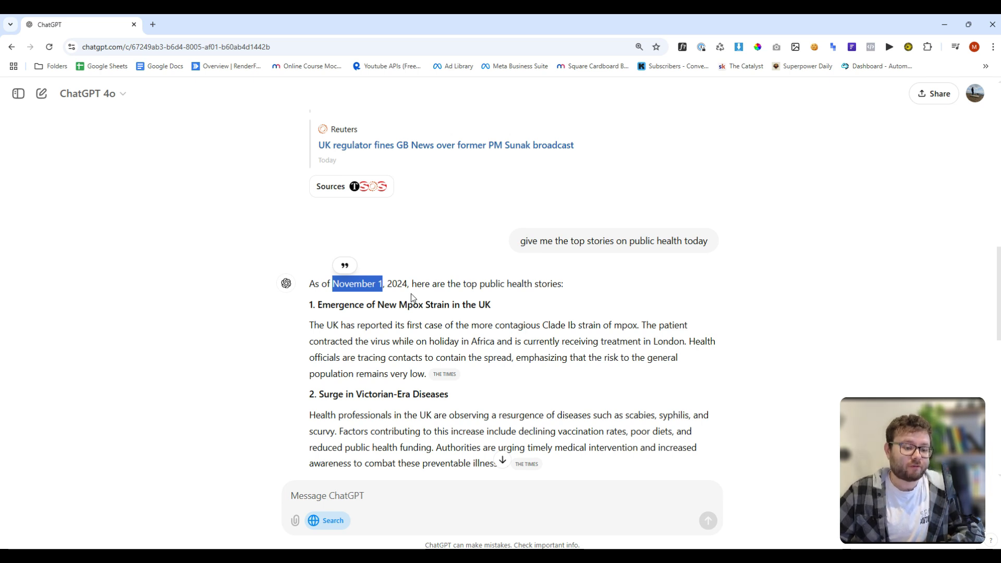
scroll(411, 293, down, 2)
click(391, 232)
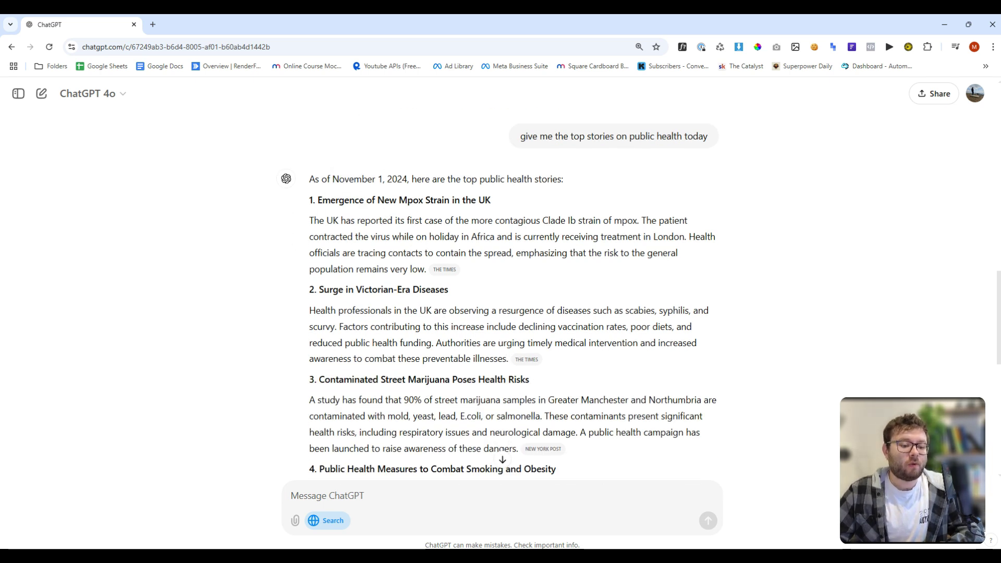
scroll(397, 282, down, 3)
scroll(397, 281, up, 3)
mouse_move(440, 269)
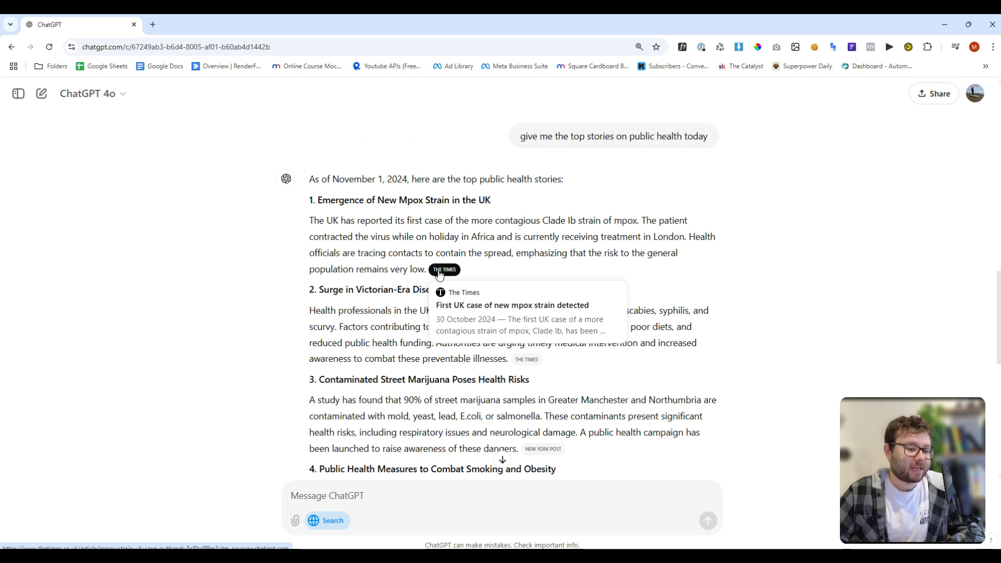
scroll(418, 350, down, 5)
scroll(417, 351, up, 6)
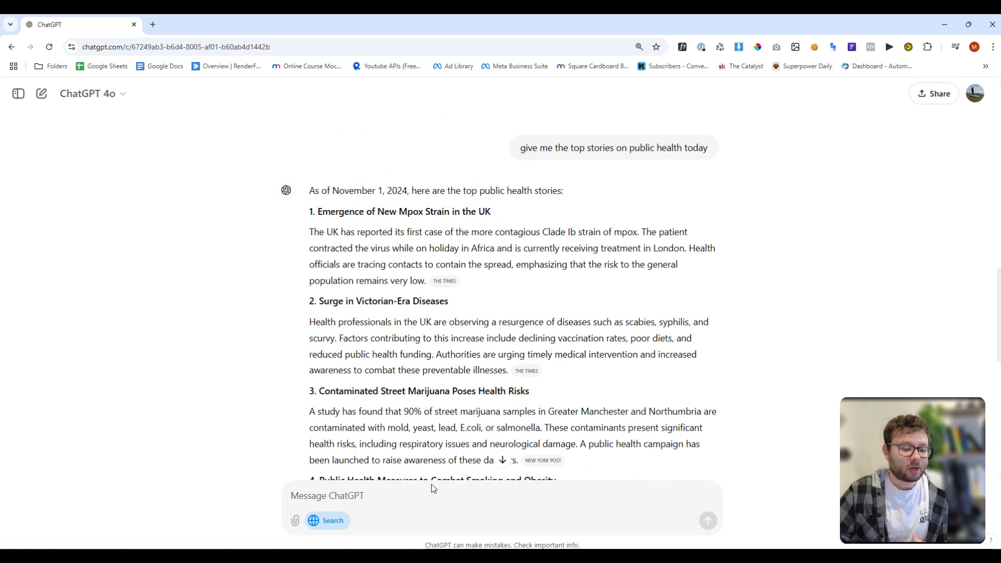
- Ask 'I dont understand #1 listed. Can you explain the core points?' and read the mpox explanation
click(432, 489)
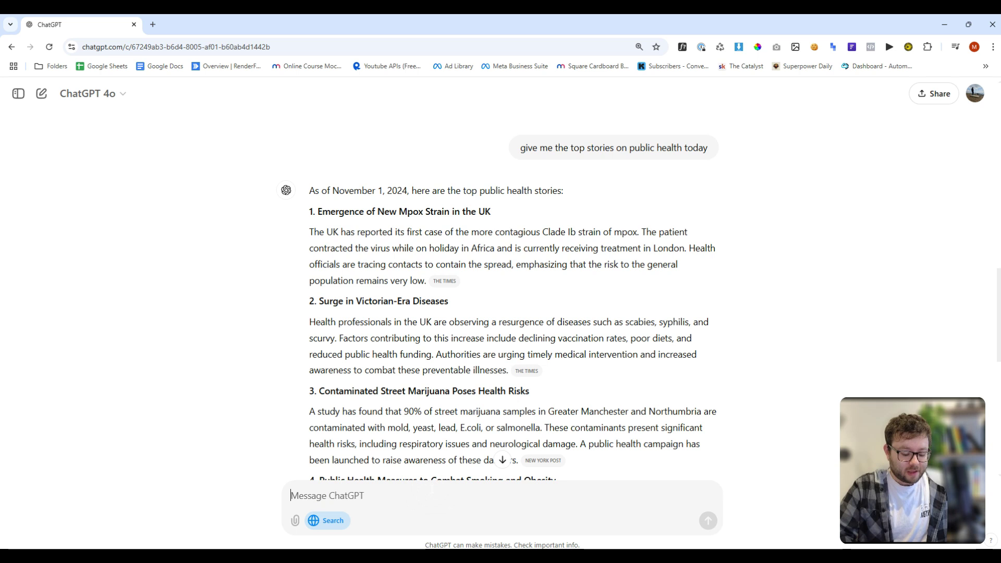
text(I dont understa)
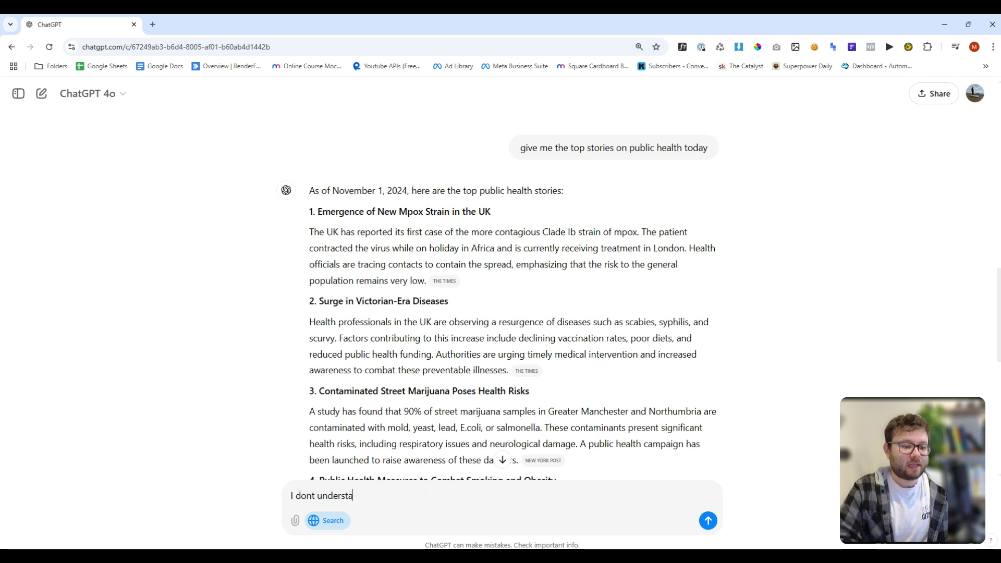
text(nd #1 listed. Can you expl)
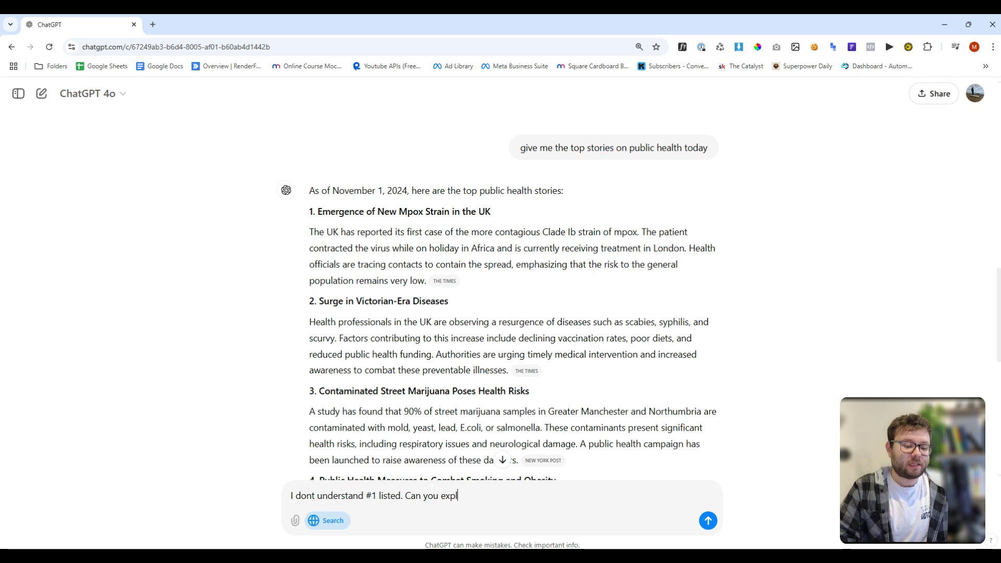
text(ain the core poi)
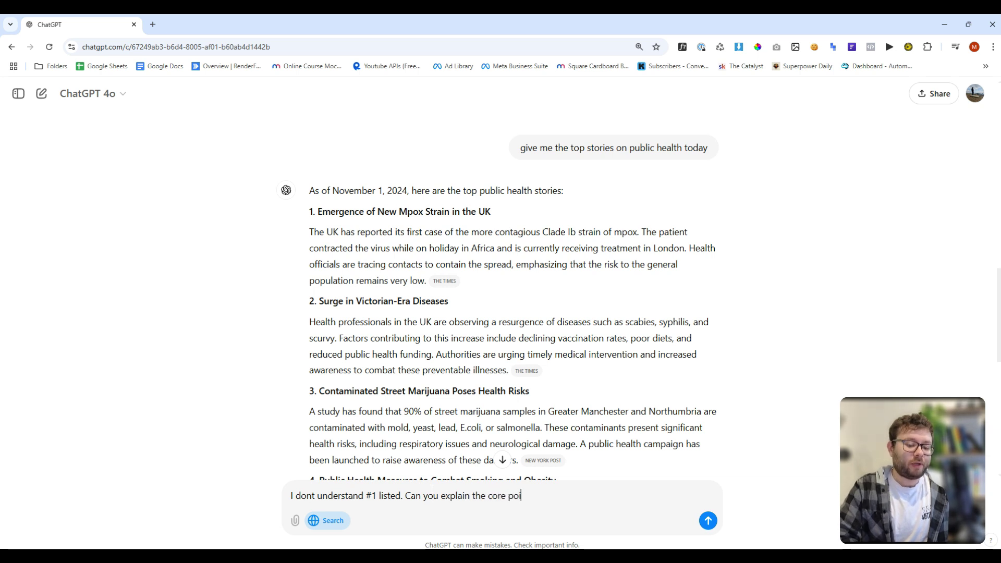
text(nts?)
key(Return)
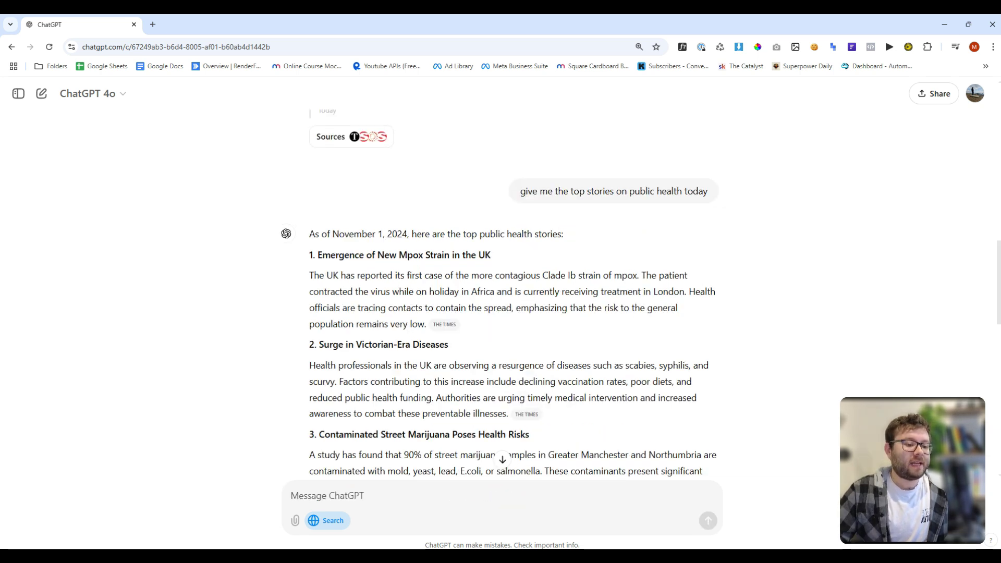
drag(316, 255, 491, 255)
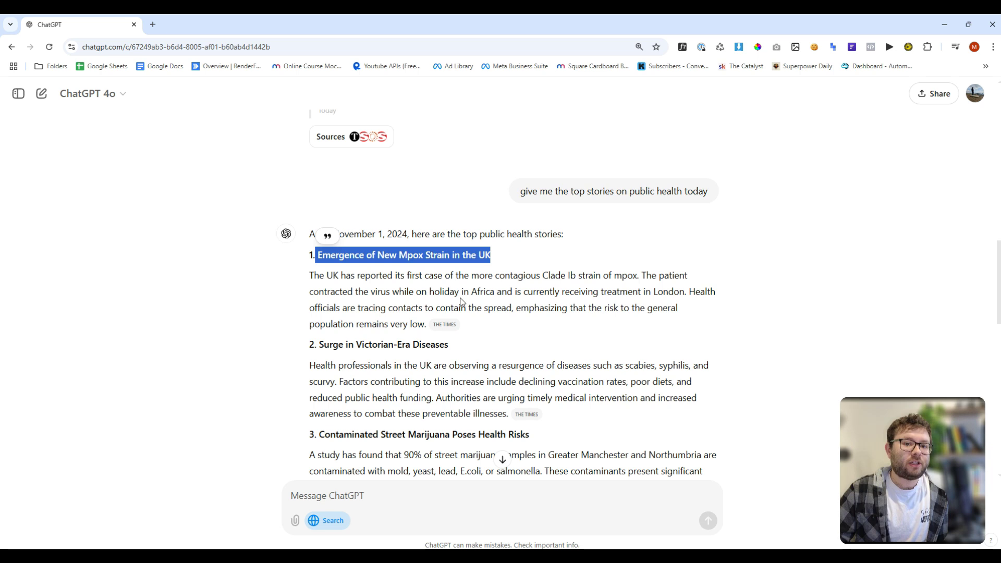
scroll(461, 302, down, 15)
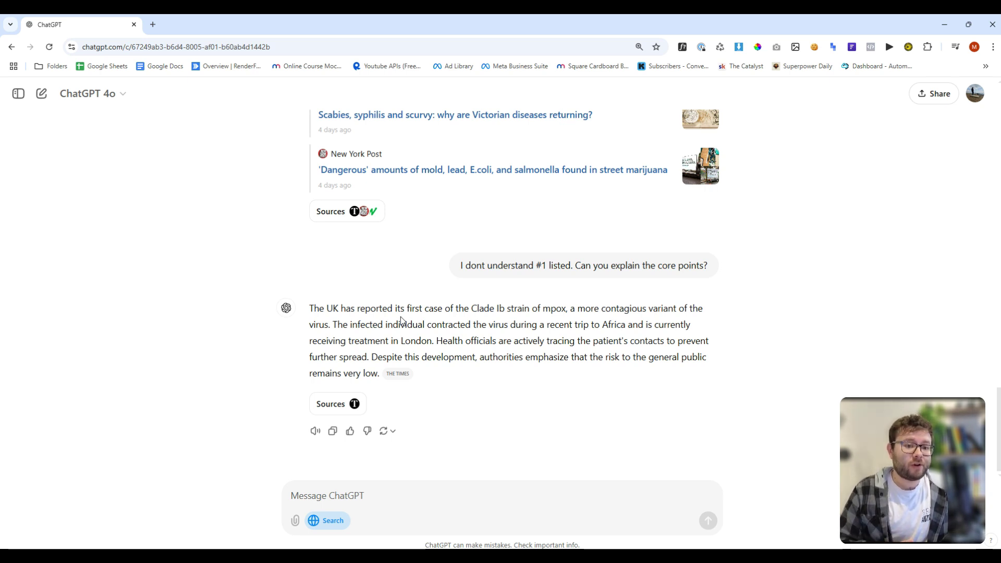
- Request a Q&A blog with relevant SEO titles based on article 1, then review it
text(based on article 1 create a q&a blog with relevant seo titles)
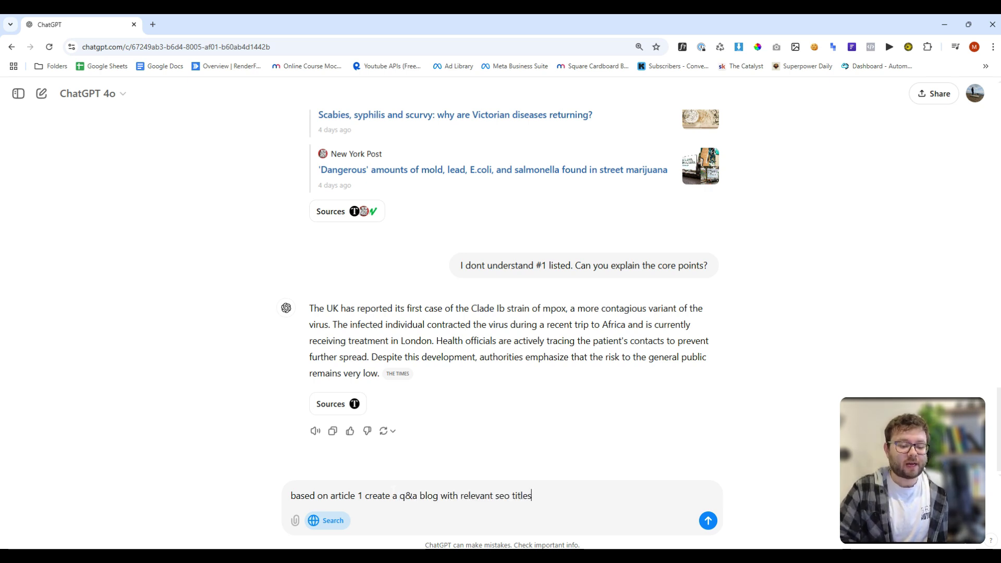
key(Return)
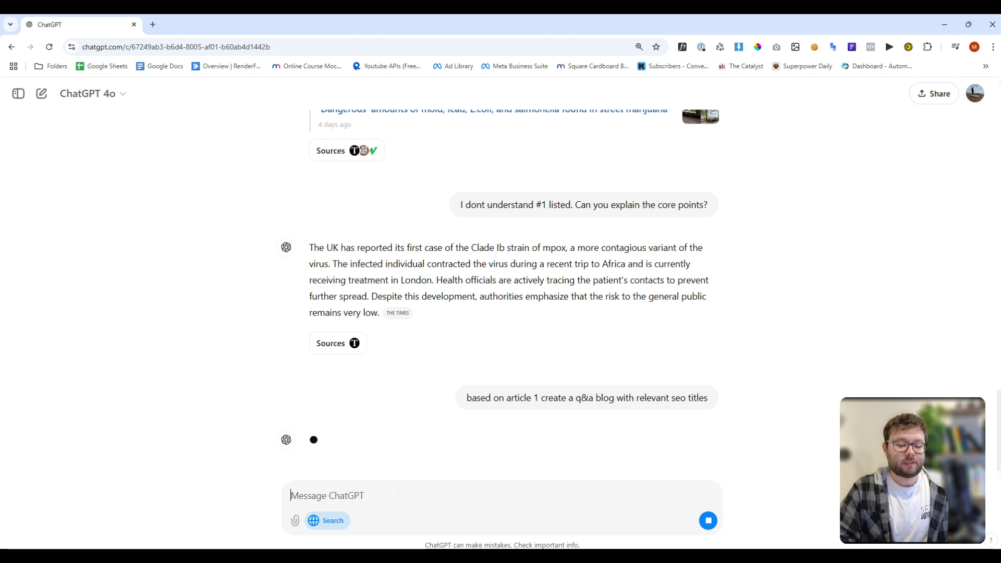
scroll(440, 214, down, 3)
scroll(470, 329, down, 3)
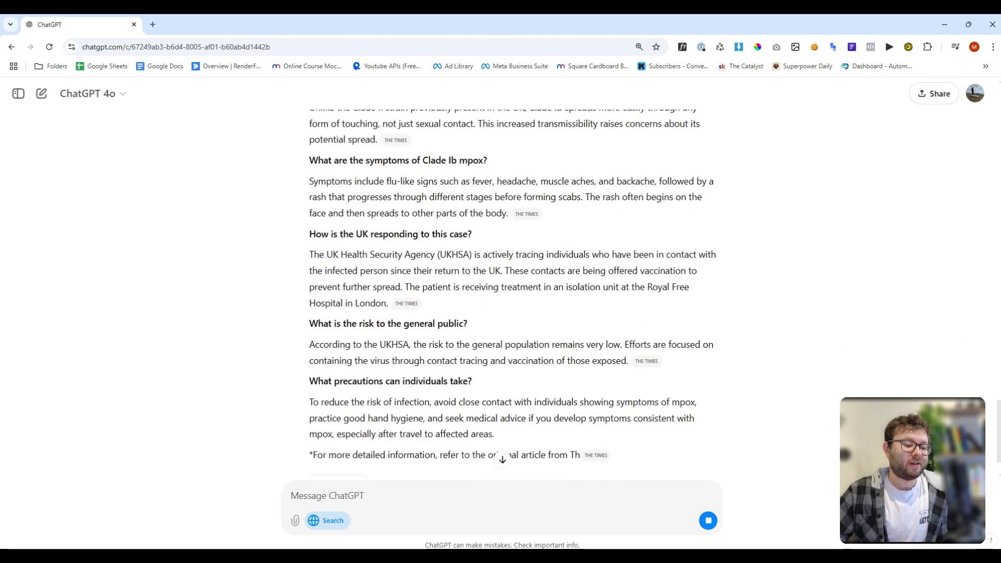
scroll(469, 328, up, 4)
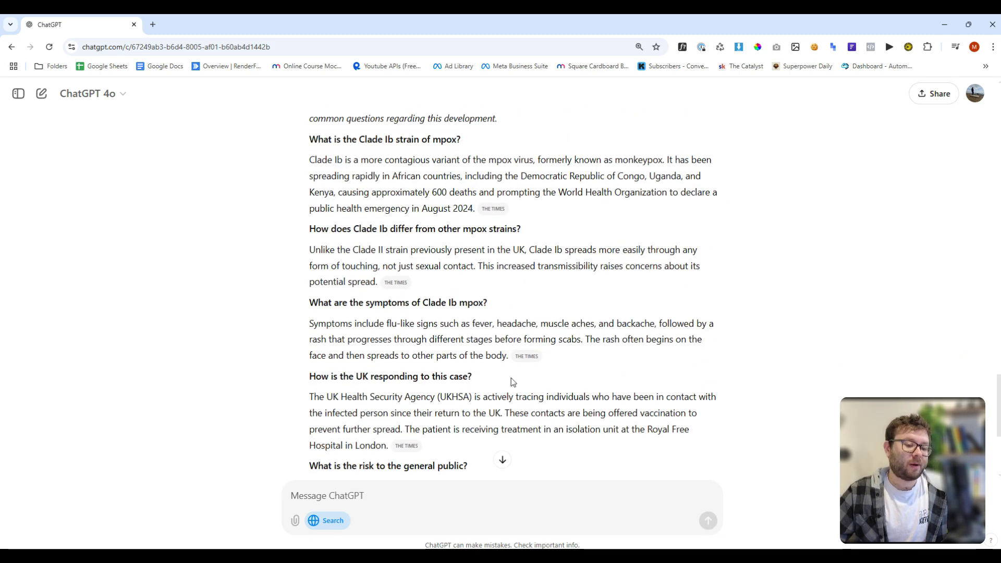
click(503, 459)
- Ask 'now add hyperlinks backing up each claim', review the cited blog, and open a new tab
click(521, 493)
text(n)
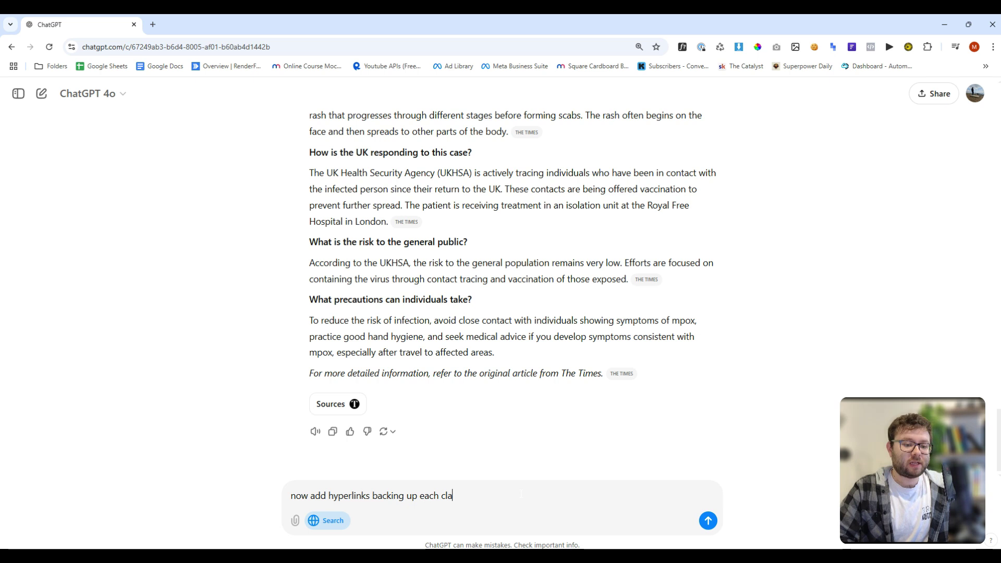
key(Return)
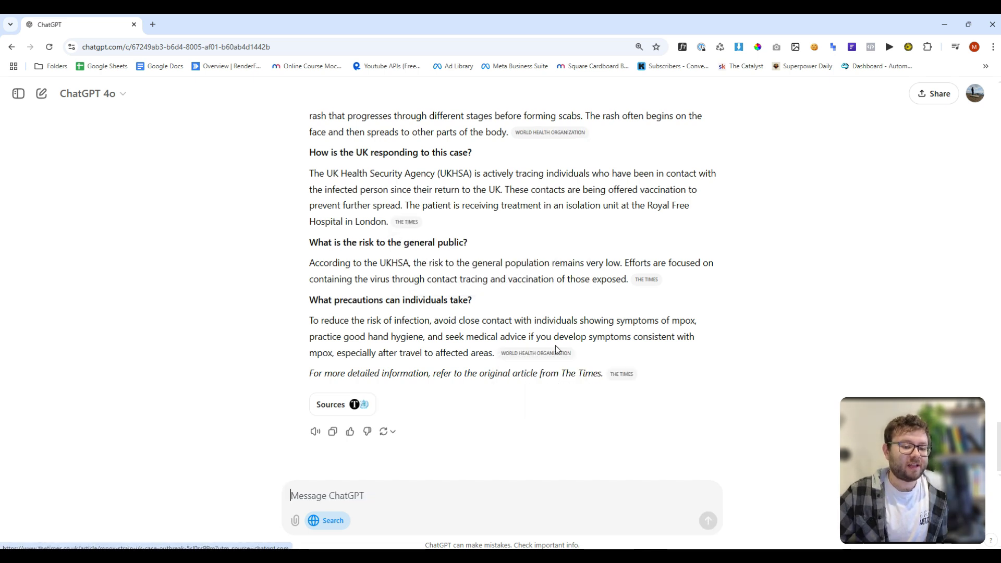
scroll(558, 303, up, 3)
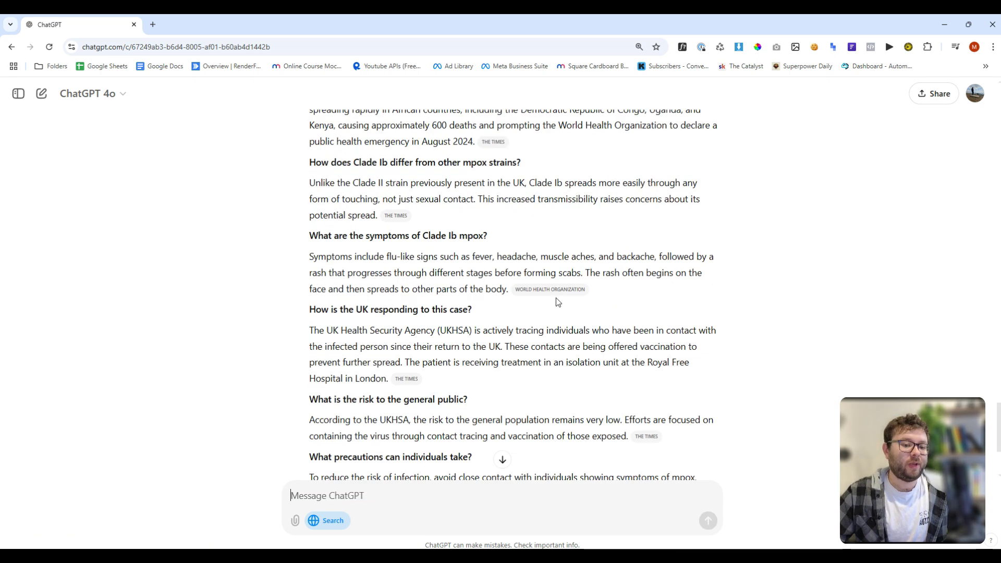
scroll(503, 458, up, 2)
scroll(630, 277, up, 2)
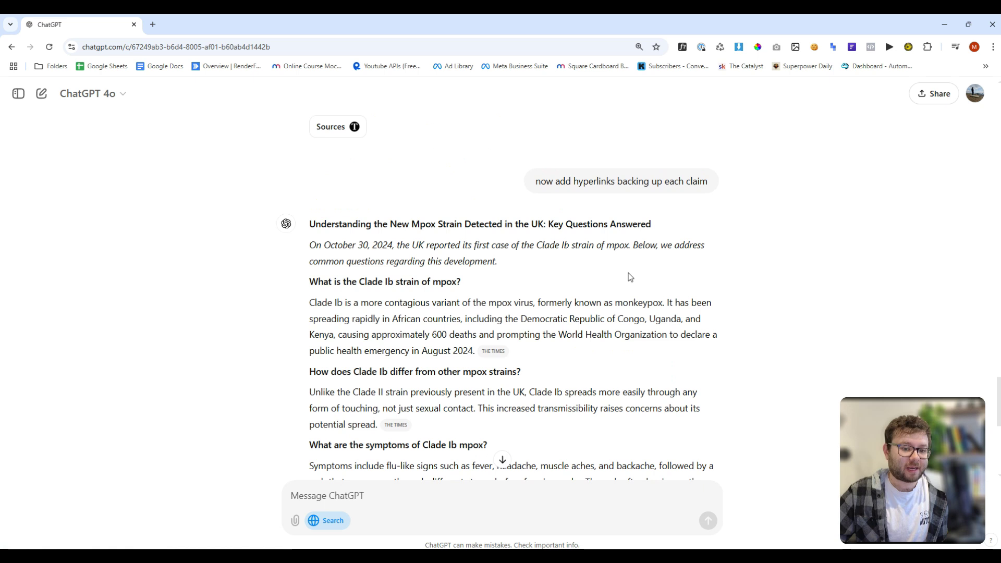
key(ctrl+t)
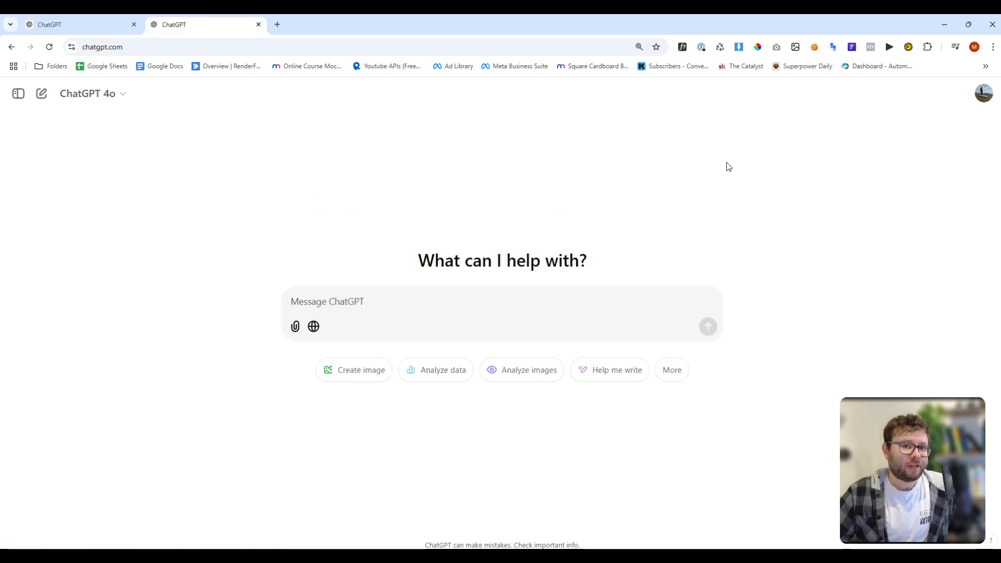
- Close the extra tab and choose Get ChatGPT search extension from the account menu
key(ctrl+w)
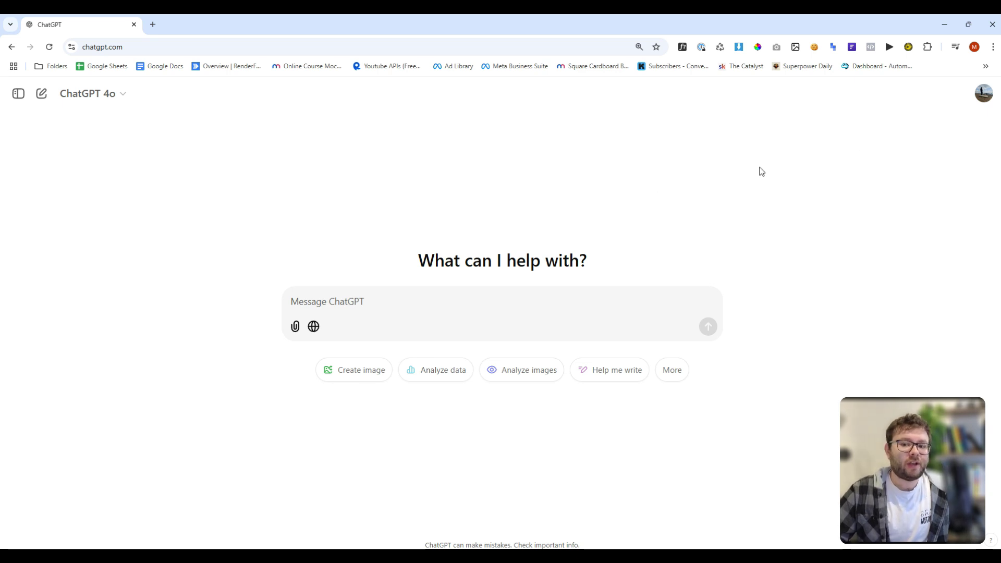
click(985, 94)
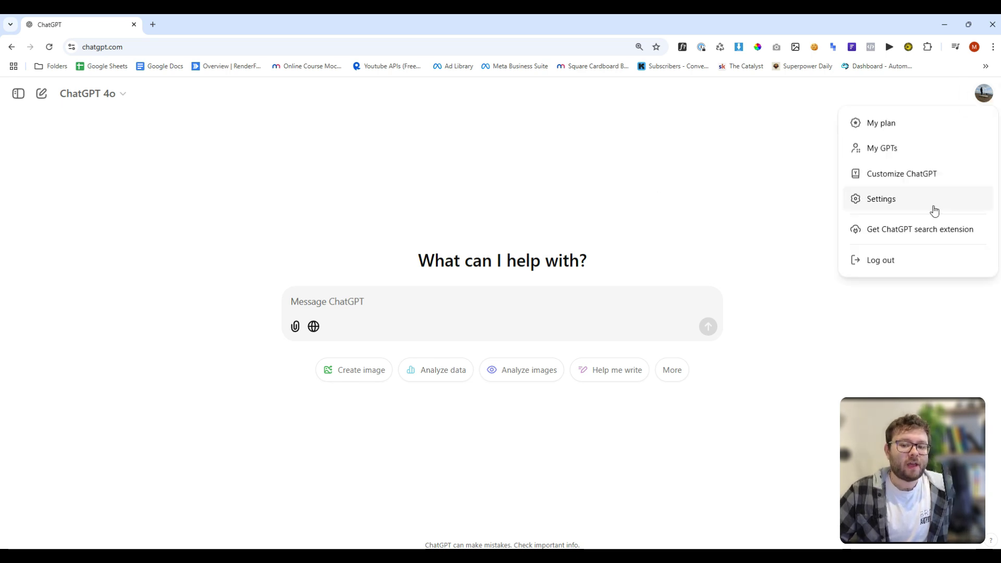
click(919, 236)
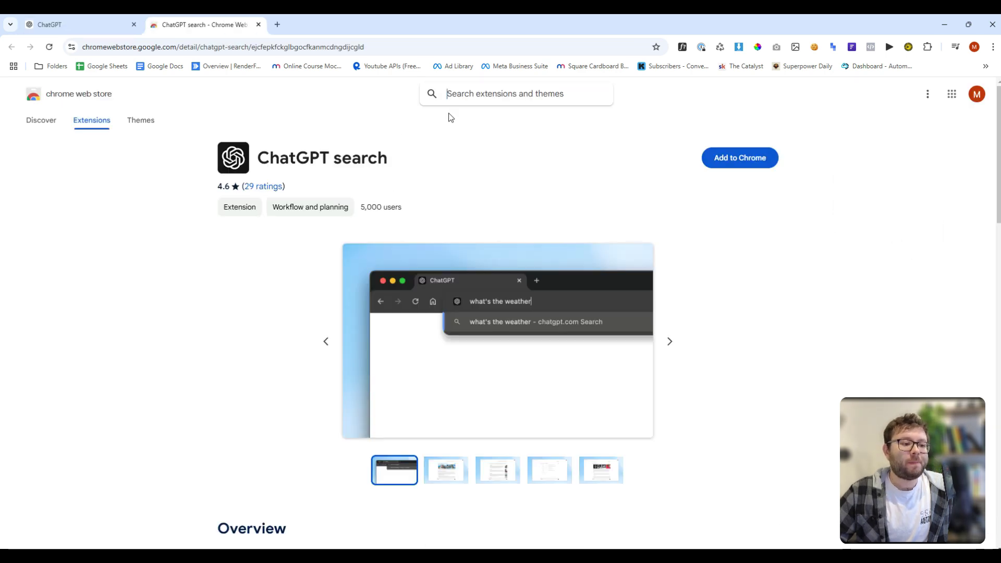
- Add the ChatGPT search extension to Chrome and pin it to the toolbar
scroll(501, 219, down, 2)
scroll(460, 204, up, 2)
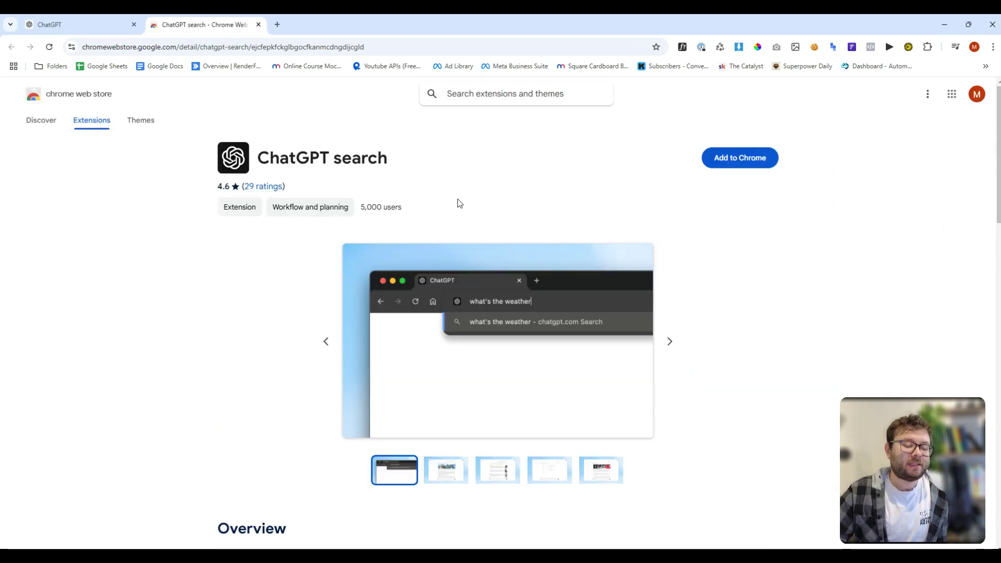
click(725, 163)
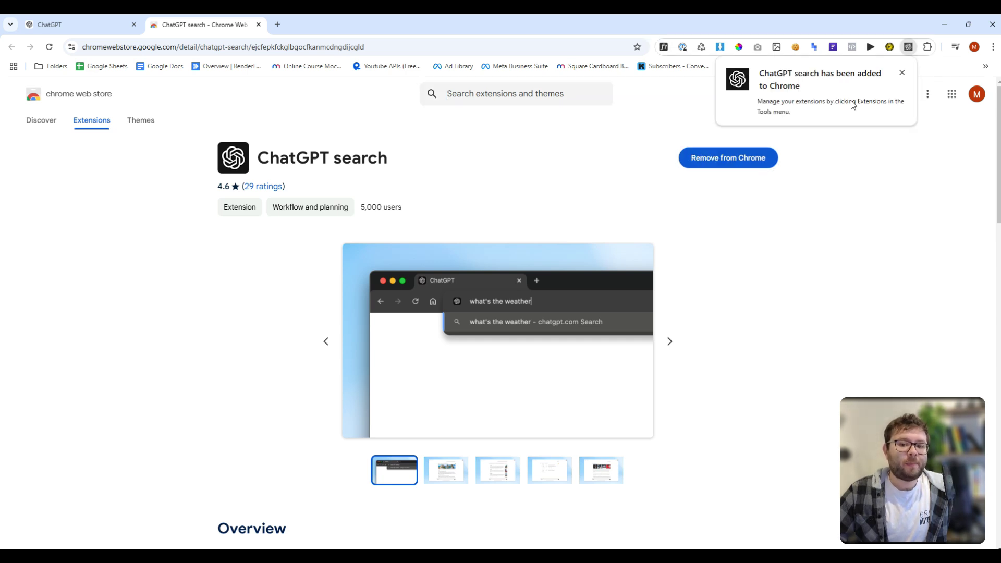
right_click(908, 47)
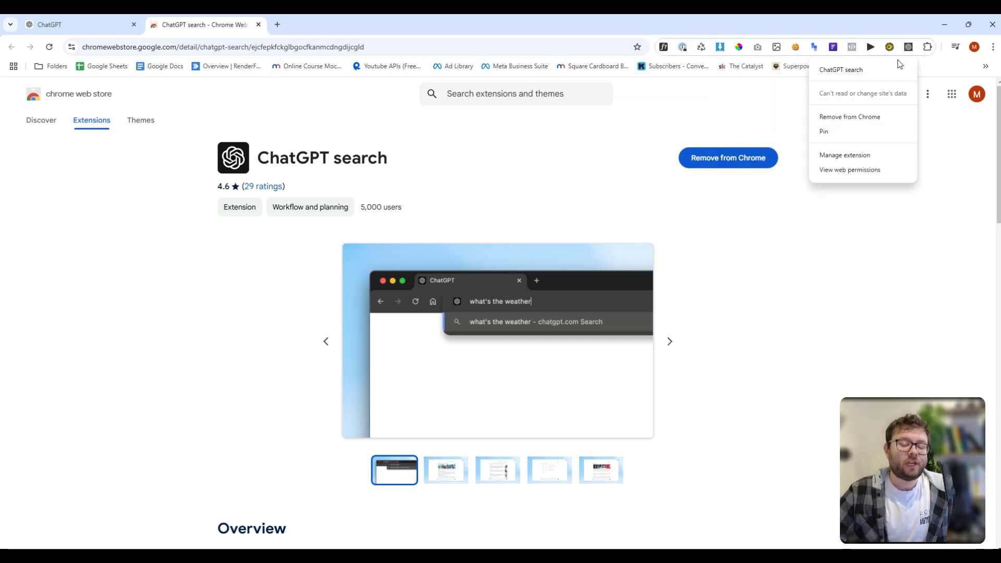
click(859, 131)
right_click(909, 46)
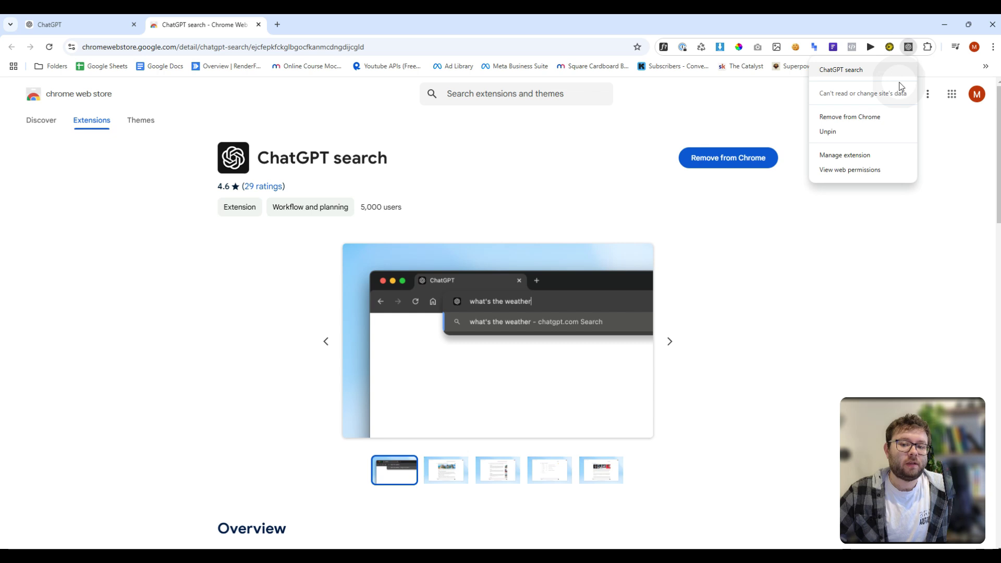
click(710, 182)
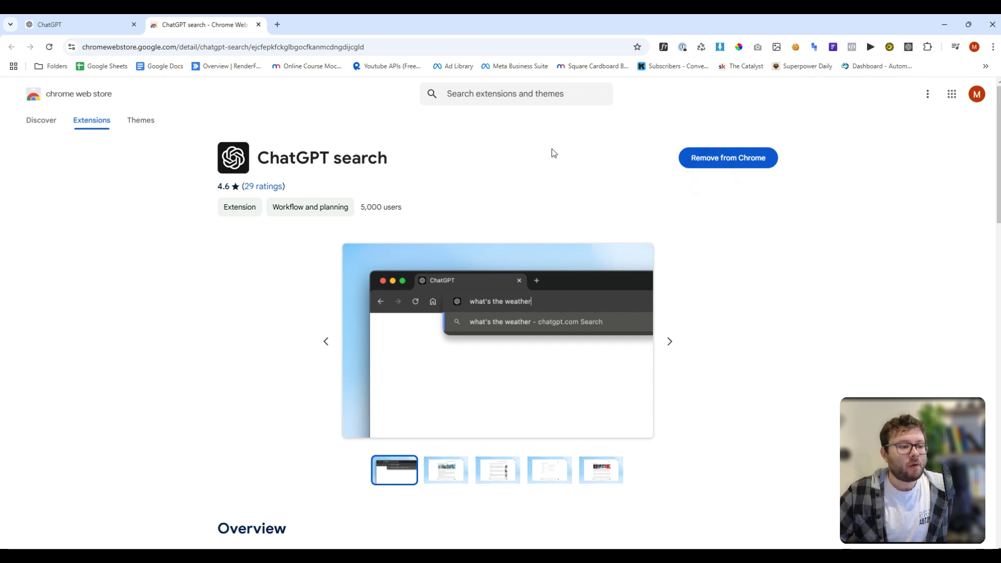
- In a new Chrome tab, enter 'what is the weather today?' in the address bar
click(278, 24)
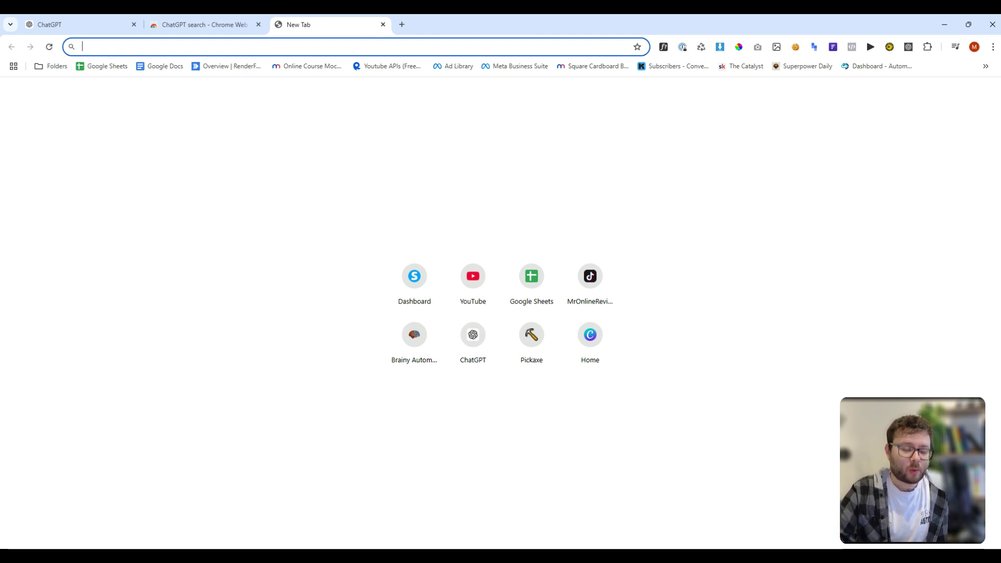
text(what is th)
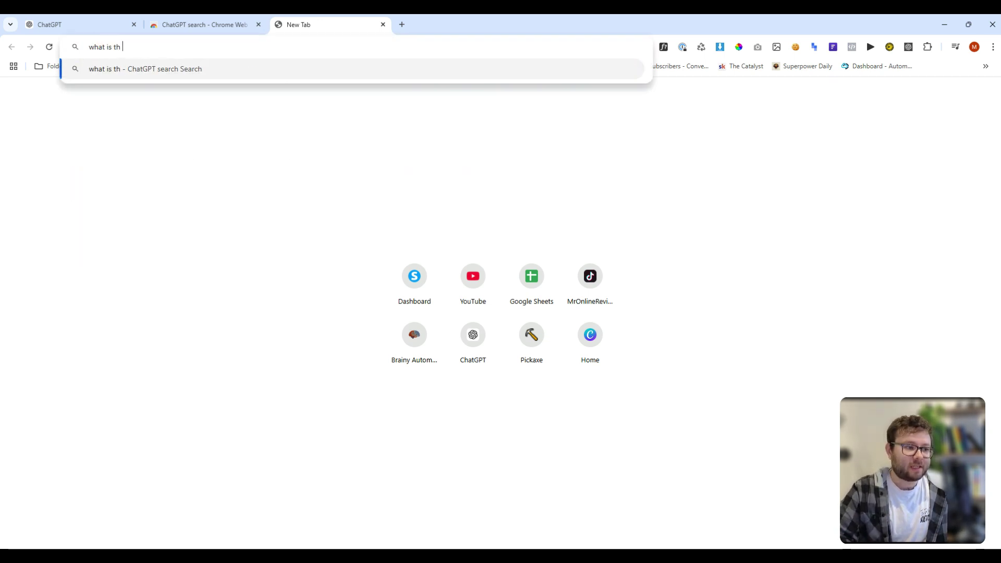
text(e weather today?)
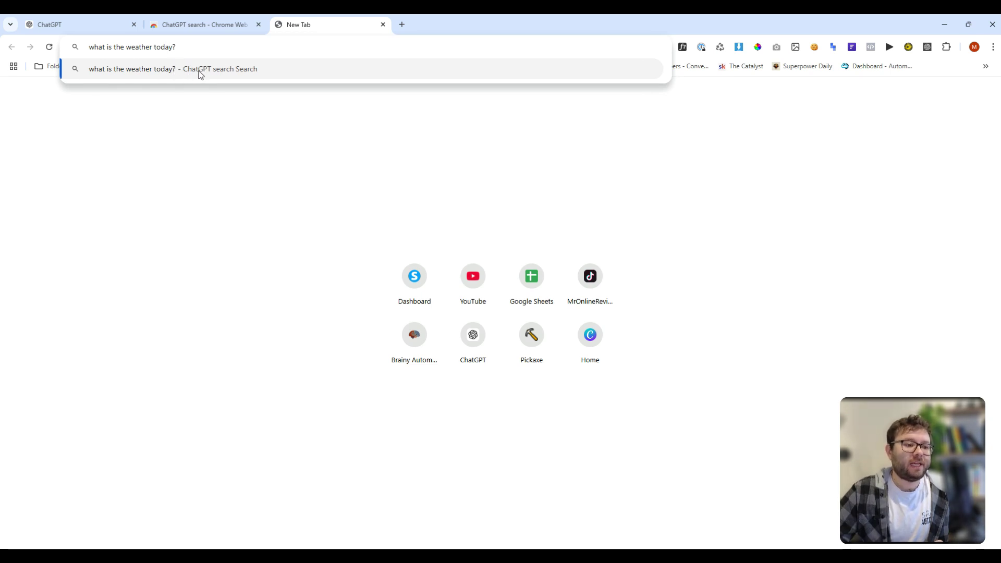
- Send the weather question, then 'what is a trending topic today?', to ChatGPT search from the address bar
click(266, 71)
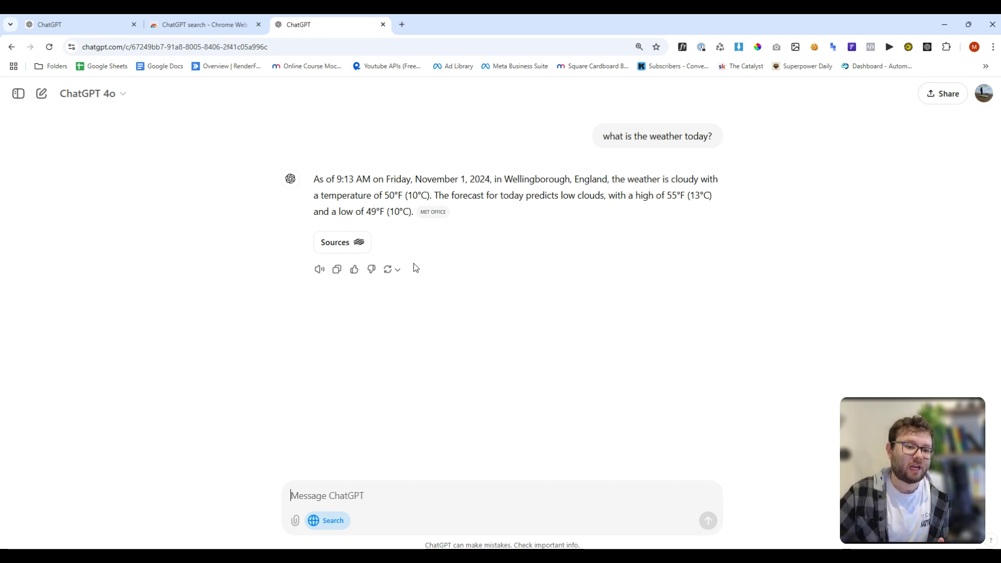
click(223, 47)
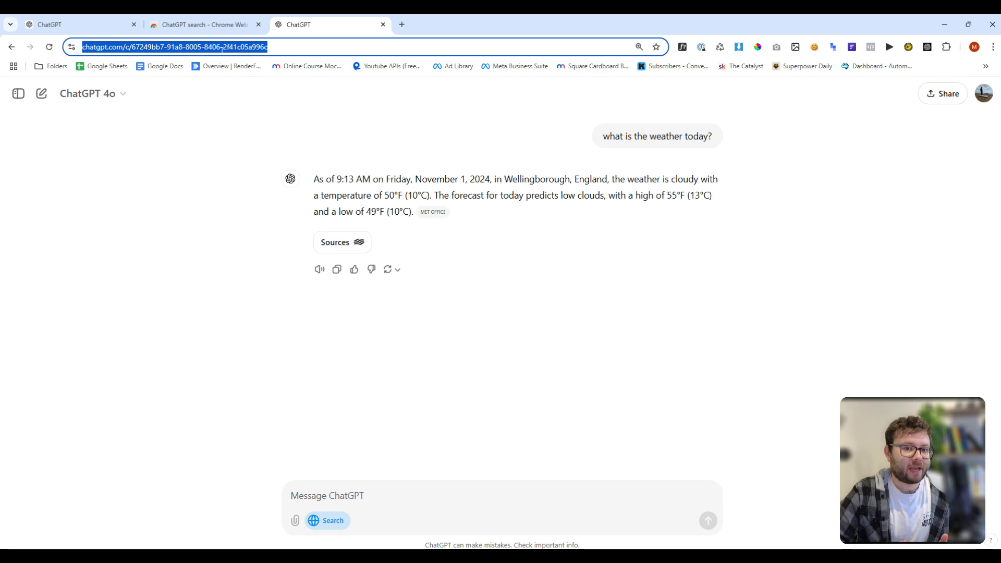
text(what is a )
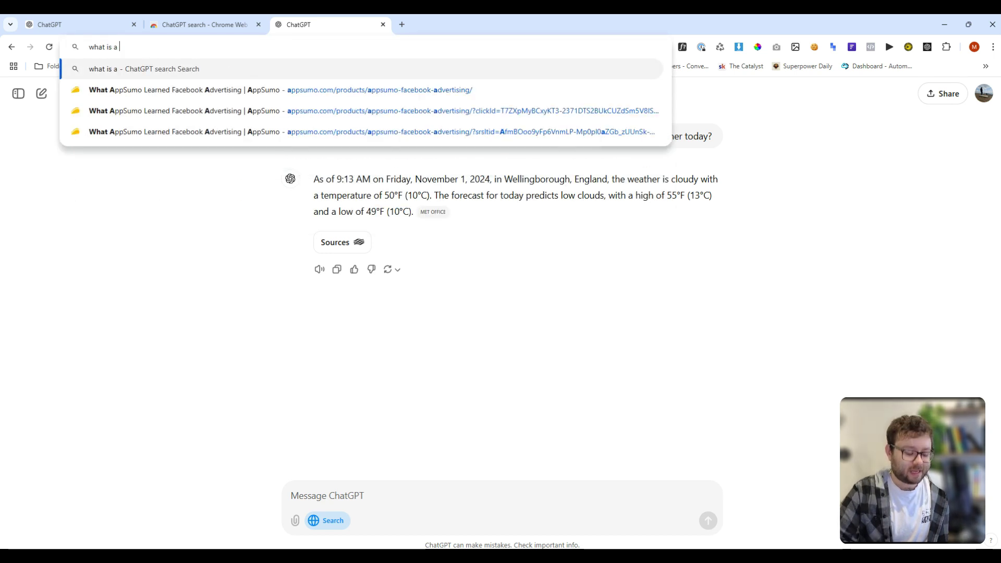
text(trending topic )
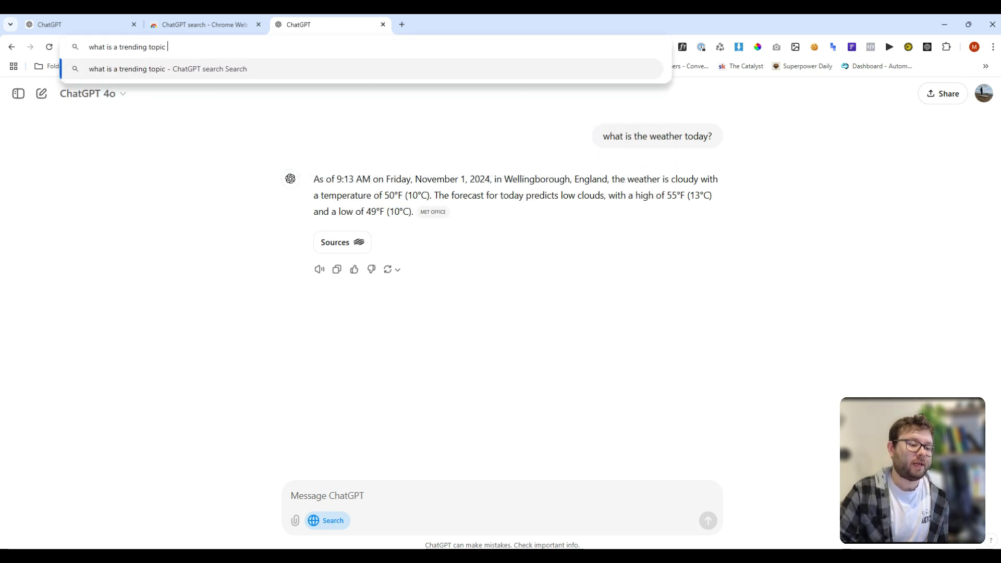
text(today?)
key(Return)
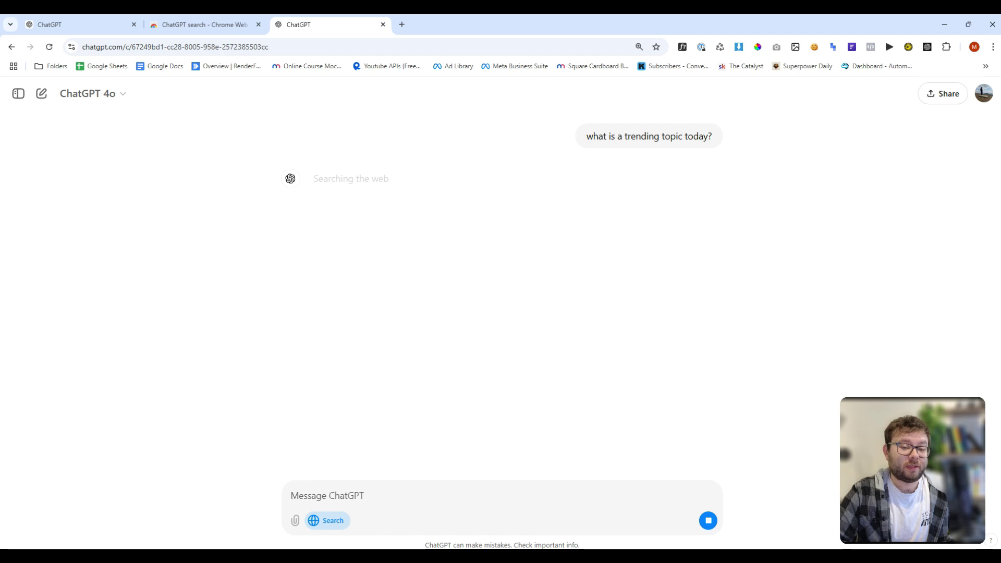